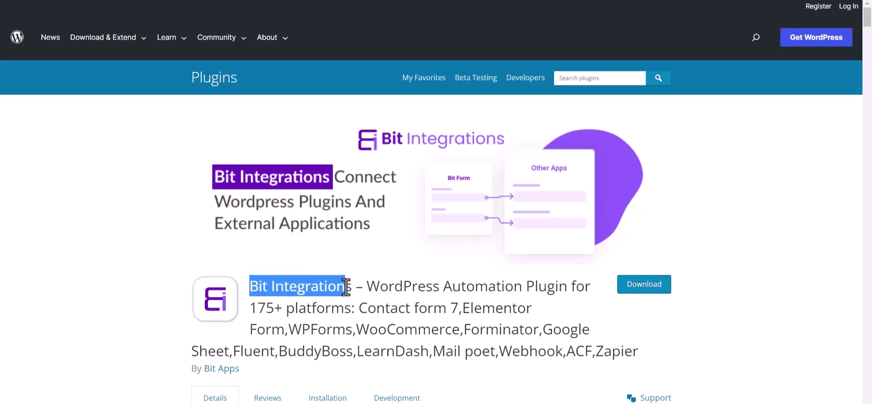
Create a new integration triggered by Forminator and select its contact-us form.
{"action": "left_click", "coordinate": [358, 273]}
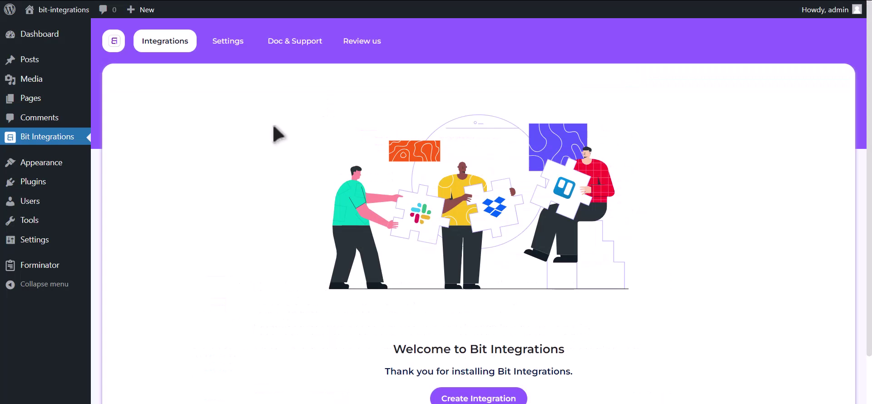
{"action": "scroll", "coordinate": [277, 134], "scroll_direction": "down", "scroll_amount": 1}
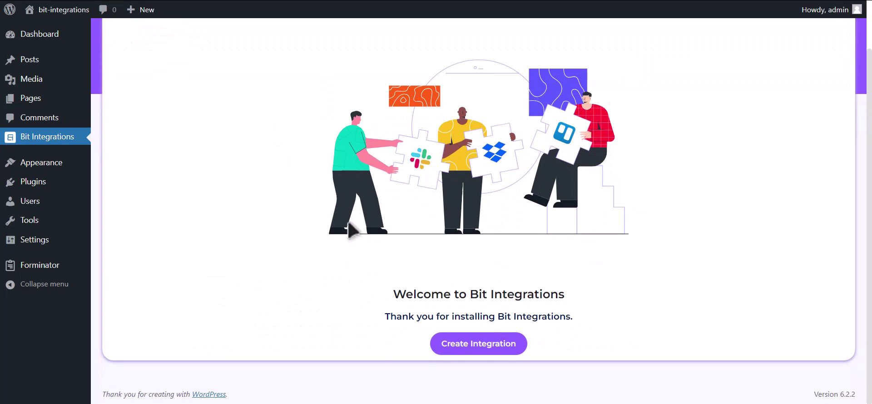
{"action": "left_click", "coordinate": [490, 351]}
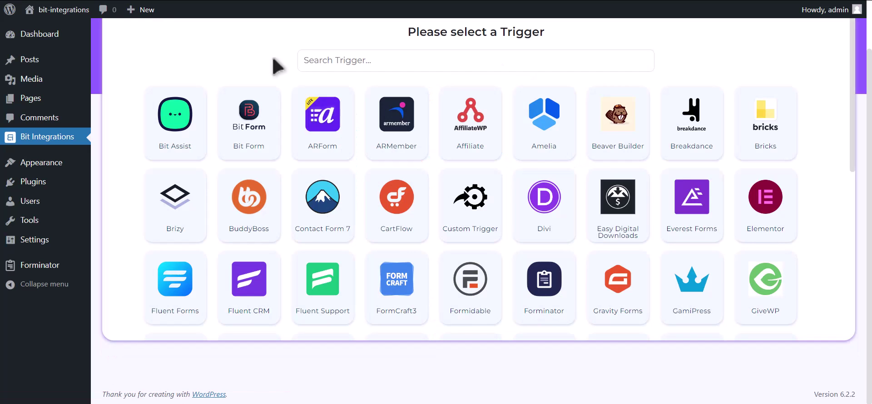
{"action": "left_click", "coordinate": [343, 57]}
{"action": "type", "text": "forminator"}
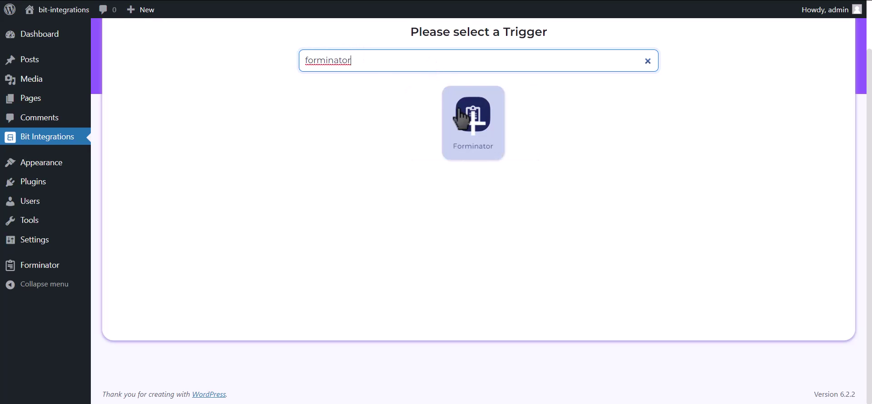
{"action": "left_click", "coordinate": [471, 122]}
{"action": "left_click", "coordinate": [455, 203]}
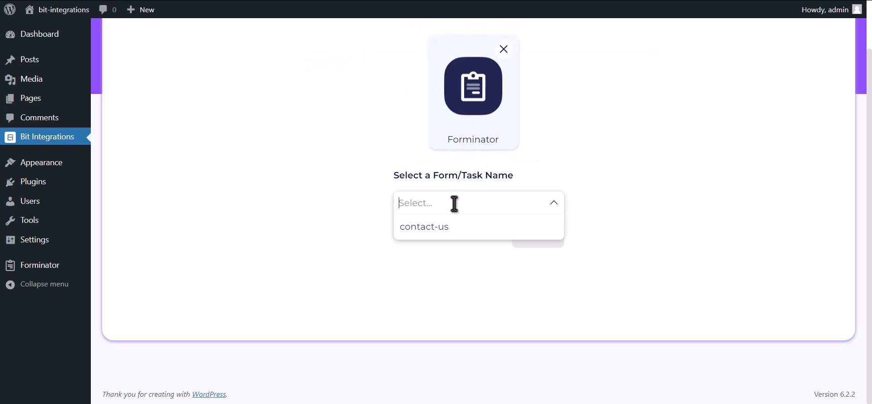
{"action": "left_click", "coordinate": [480, 233]}
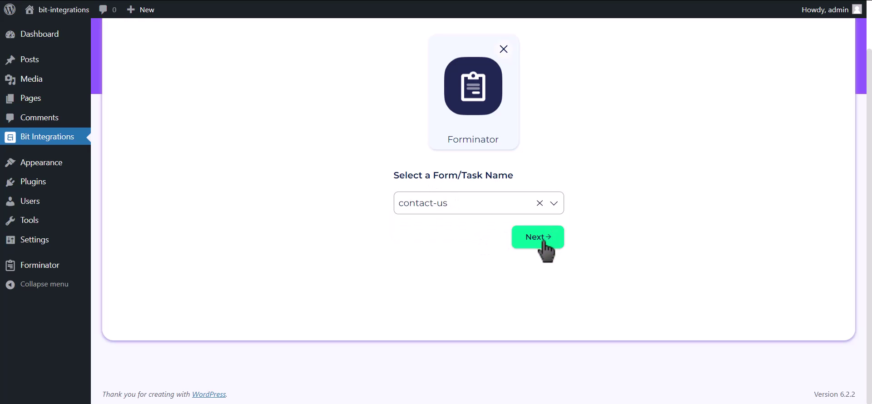
Search for 'hubspot', choose it as the action app and review the access-token note.
{"action": "left_click", "coordinate": [547, 248]}
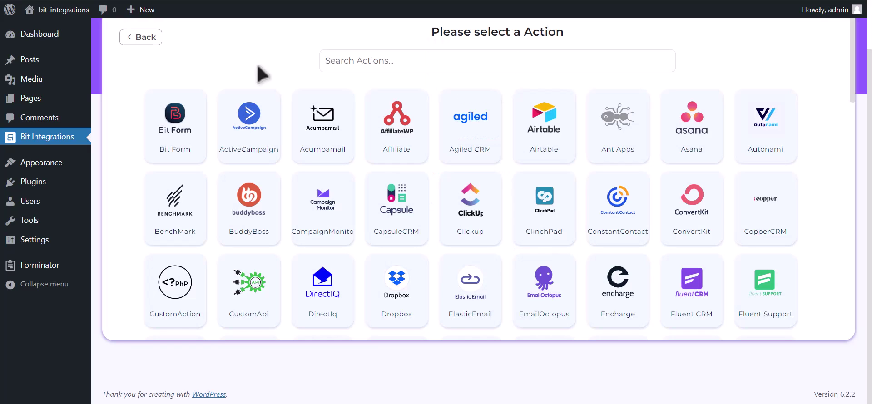
{"action": "left_click", "coordinate": [426, 60]}
{"action": "type", "text": "hu"}
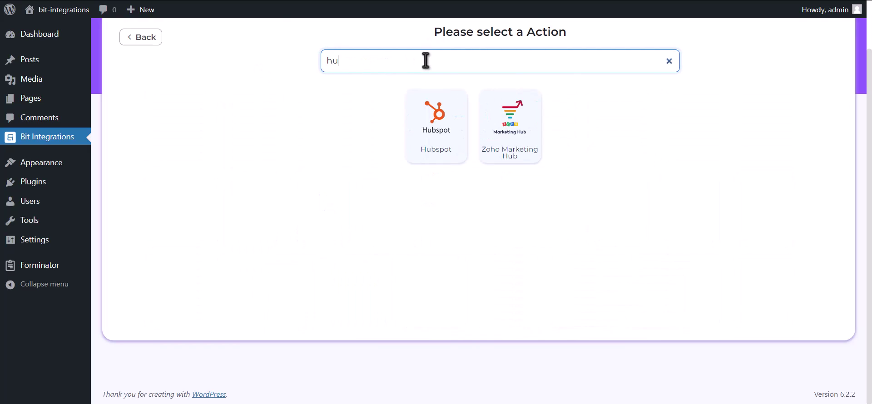
{"action": "type", "text": "bs"}
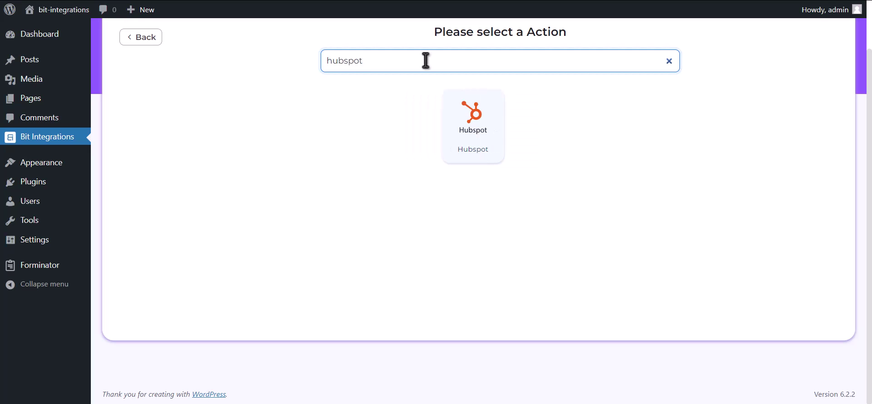
{"action": "type", "text": "pot"}
{"action": "left_click", "coordinate": [476, 132]}
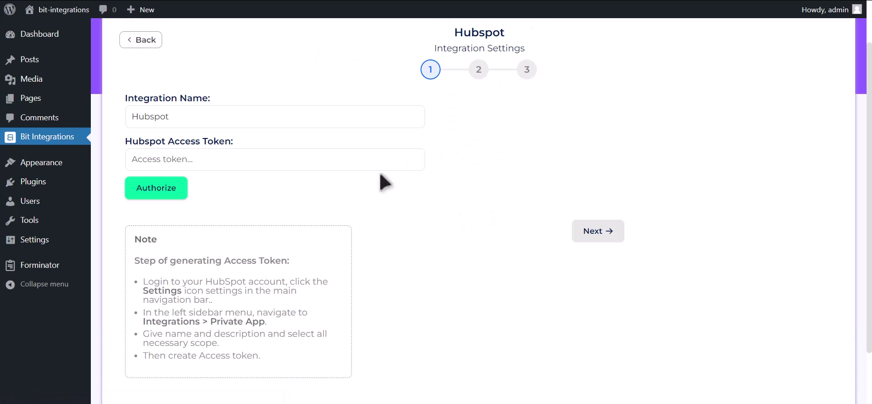
{"action": "left_click_drag", "start_coordinate": [134, 261], "coordinate": [296, 379]}
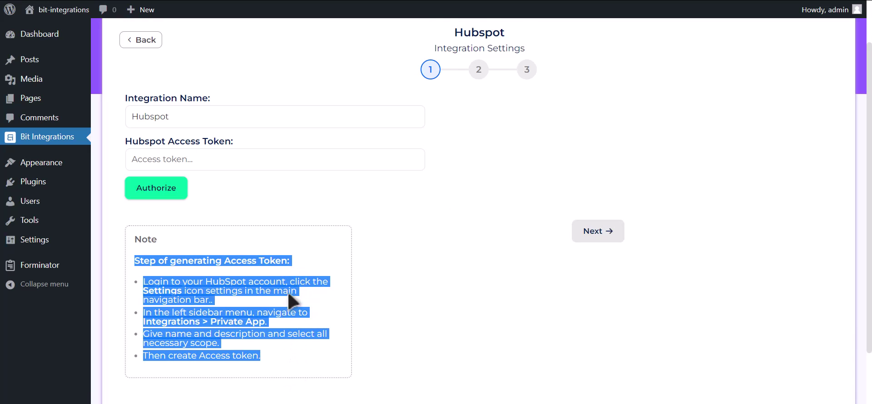
{"action": "left_click", "coordinate": [300, 265]}
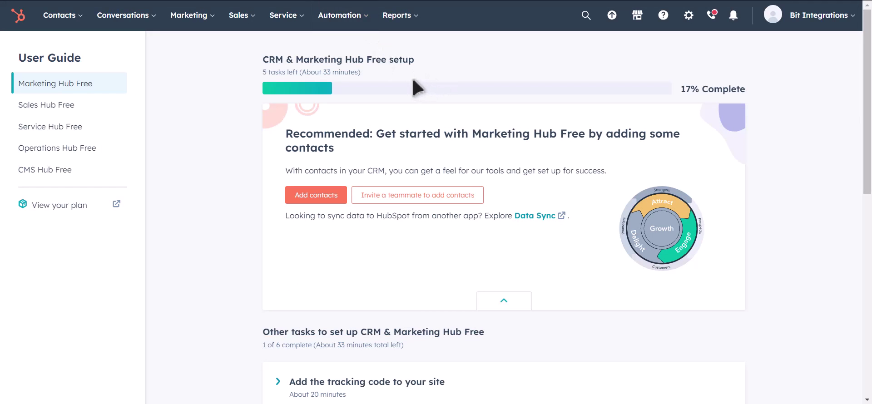
Navigate to Settings > Integrations > Private Apps in the HubSpot account.
{"action": "left_click", "coordinate": [688, 18]}
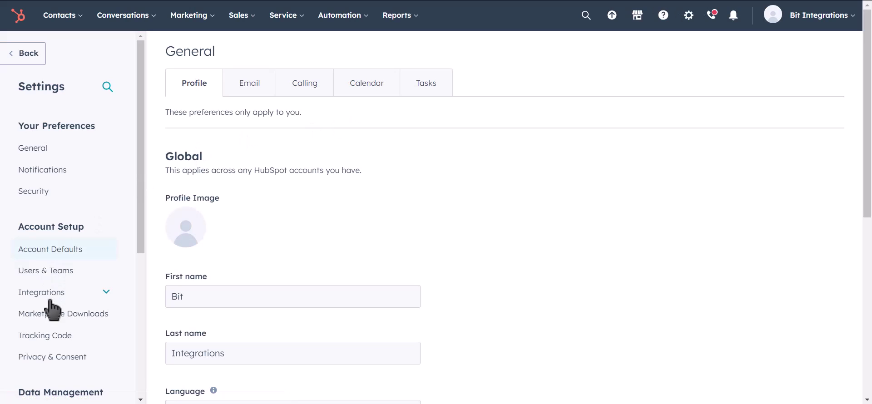
{"action": "left_click", "coordinate": [81, 293]}
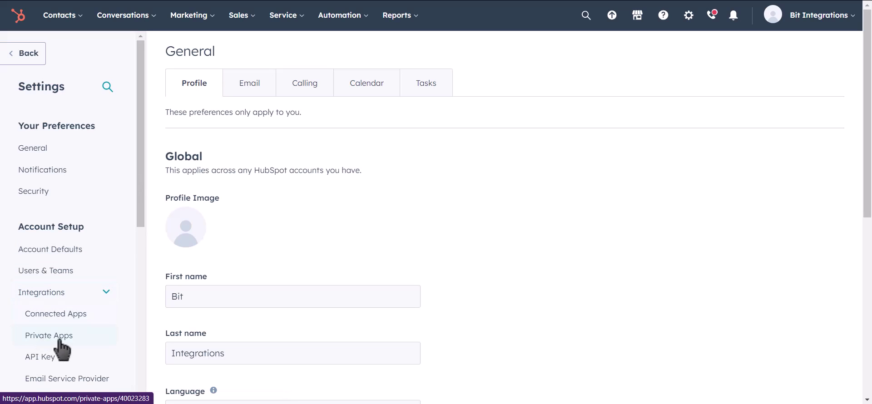
{"action": "left_click", "coordinate": [90, 348]}
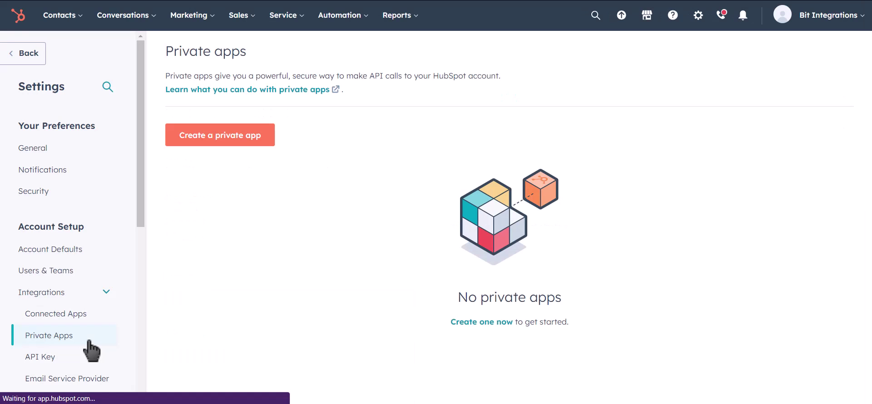
Start a new private app and replace its default name with 'Bit Integrations'.
{"action": "left_click", "coordinate": [237, 145]}
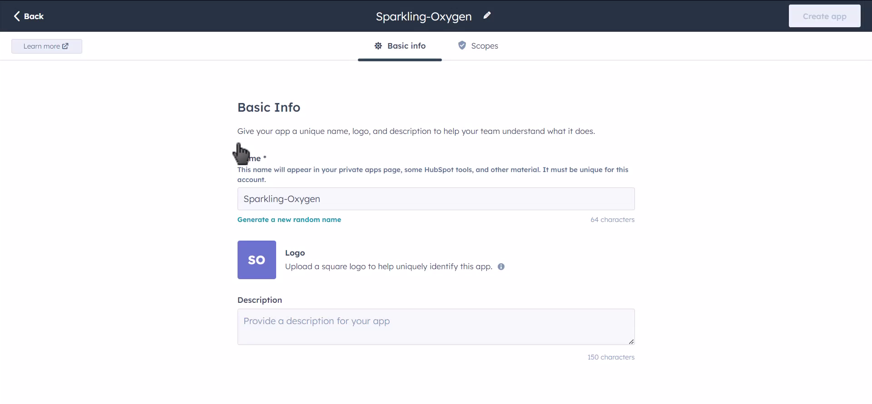
{"action": "left_click_drag", "start_coordinate": [336, 199], "coordinate": [231, 207]}
{"action": "type", "text": "B"}
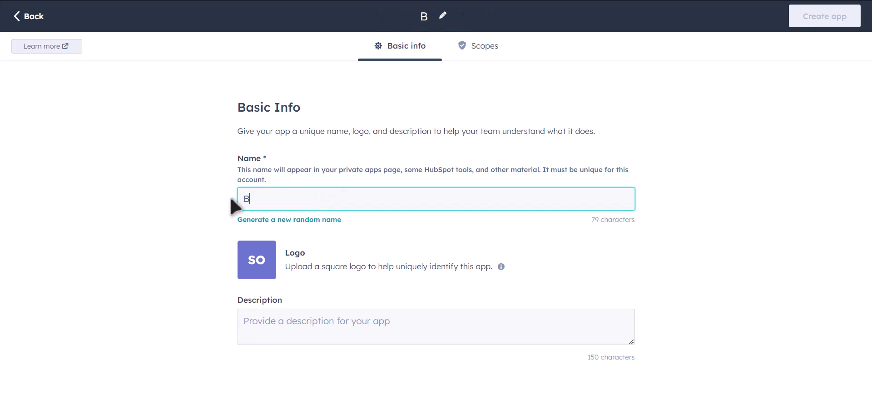
{"action": "type", "text": "it Integrations"}
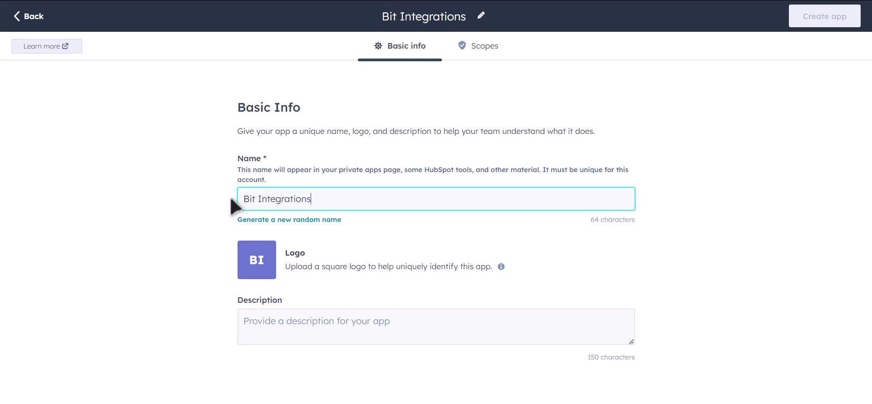
Under CRM scopes, grant Read on lists, companies, contacts, objects, deals, goals, owners, quotes and schemas.
{"action": "left_click", "coordinate": [488, 57]}
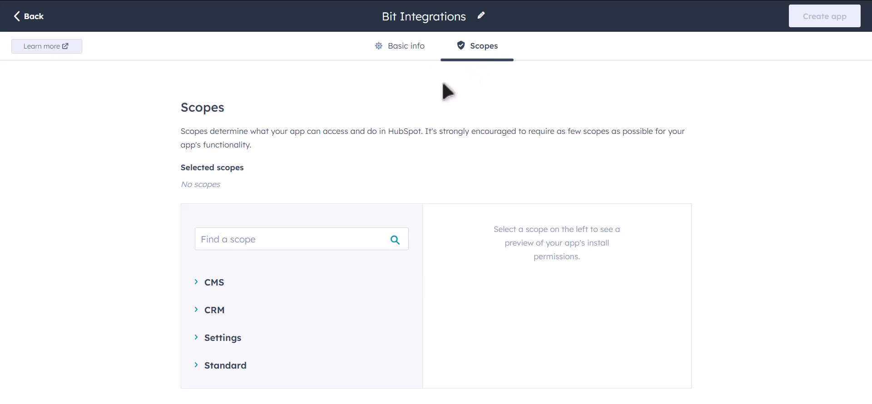
{"action": "left_click", "coordinate": [197, 313]}
{"action": "scroll", "coordinate": [386, 268], "scroll_direction": "down", "scroll_amount": 4}
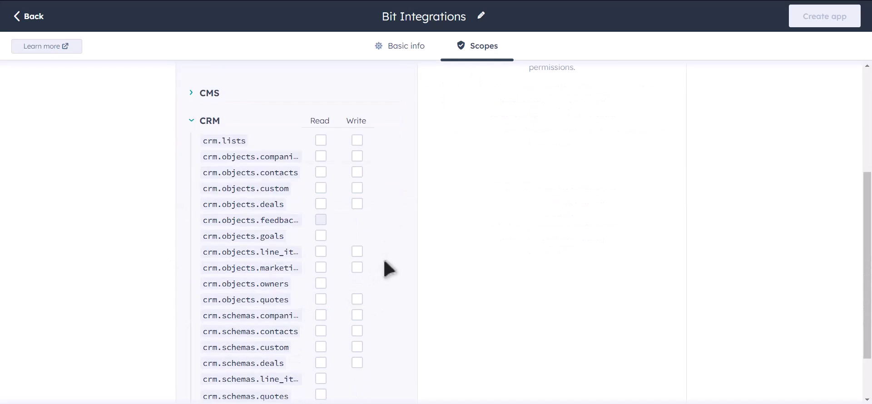
{"action": "scroll", "coordinate": [412, 220], "scroll_direction": "down", "scroll_amount": 2}
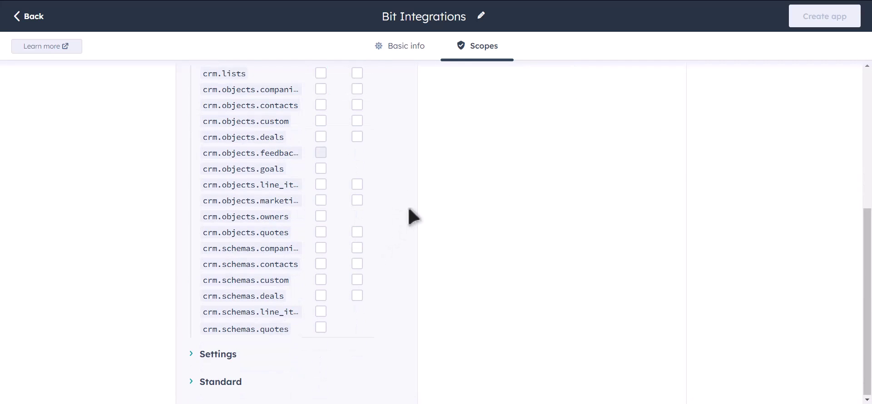
{"action": "scroll", "coordinate": [389, 179], "scroll_direction": "up", "scroll_amount": 3}
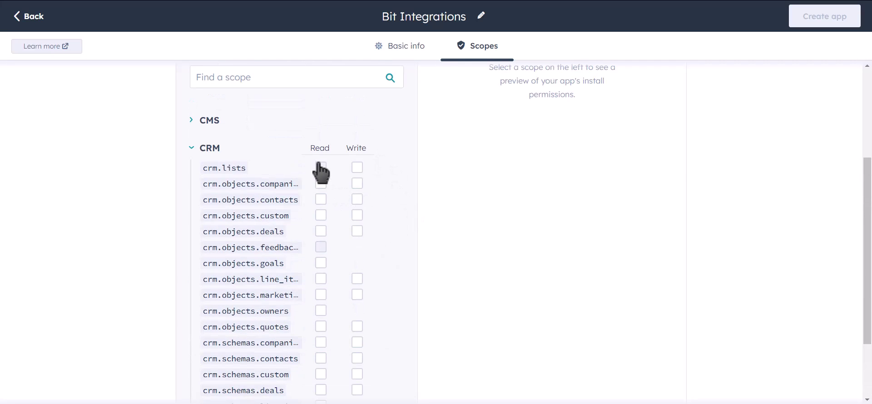
{"action": "left_click", "coordinate": [321, 167]}
{"action": "left_click", "coordinate": [320, 183]}
{"action": "left_click", "coordinate": [320, 199]}
{"action": "left_click", "coordinate": [320, 215]}
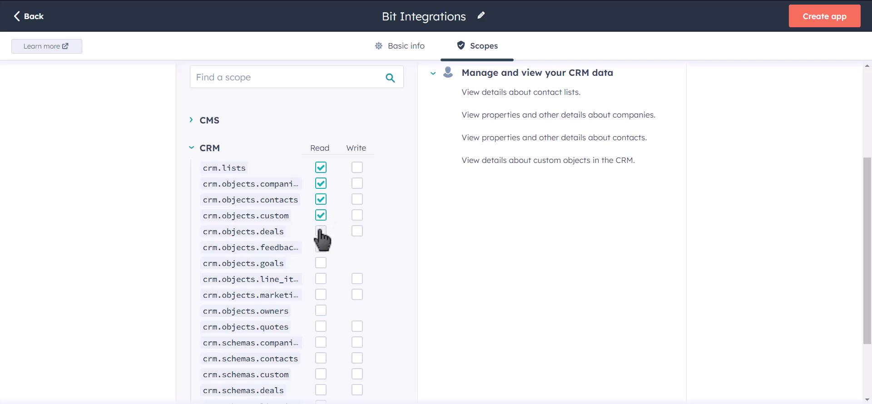
{"action": "left_click", "coordinate": [321, 231]}
{"action": "left_click", "coordinate": [321, 263]}
{"action": "left_click", "coordinate": [320, 279]}
{"action": "left_click", "coordinate": [320, 295]}
{"action": "left_click", "coordinate": [321, 311]}
{"action": "left_click", "coordinate": [321, 326]}
{"action": "left_click", "coordinate": [321, 343]}
{"action": "left_click", "coordinate": [321, 359]}
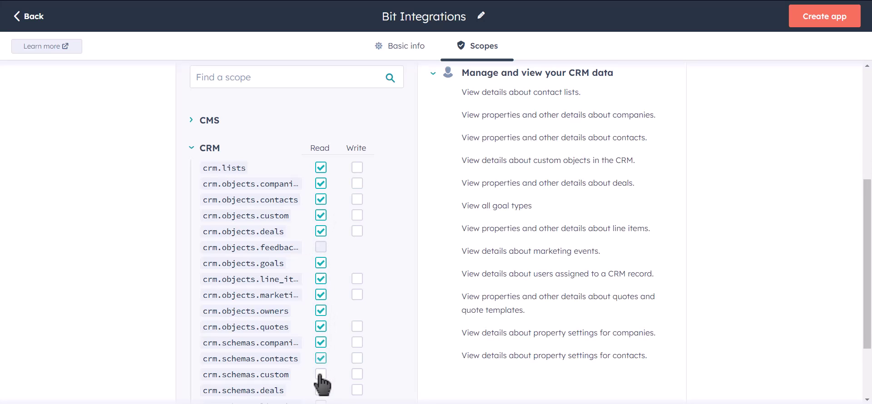
{"action": "left_click", "coordinate": [320, 374]}
{"action": "left_click", "coordinate": [321, 390]}
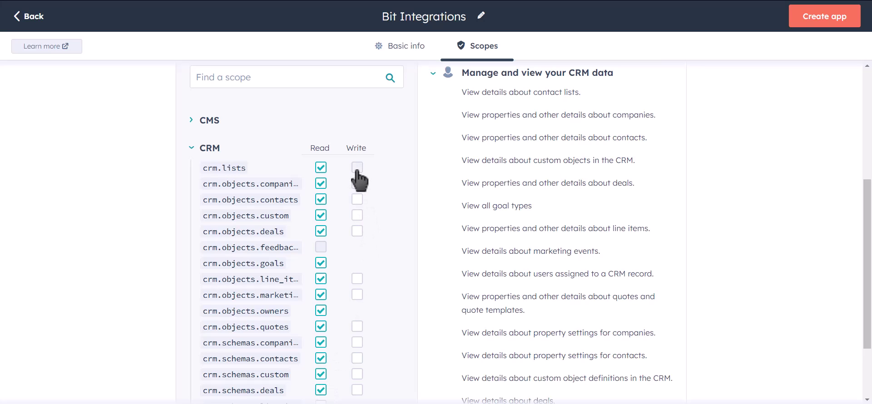
Grant Write on lists, companies, contacts, custom objects, deals, line items, quotes and schemas.
{"action": "left_click", "coordinate": [357, 168]}
{"action": "left_click", "coordinate": [357, 183]}
{"action": "left_click", "coordinate": [357, 200]}
{"action": "left_click", "coordinate": [357, 215]}
{"action": "left_click", "coordinate": [357, 231]}
{"action": "left_click", "coordinate": [357, 279]}
{"action": "left_click", "coordinate": [357, 327]}
{"action": "left_click", "coordinate": [357, 342]}
{"action": "left_click", "coordinate": [357, 358]}
{"action": "left_click", "coordinate": [357, 374]}
{"action": "left_click", "coordinate": [357, 390]}
Also grant Read on the line item and quote schemas.
{"action": "scroll", "coordinate": [384, 243], "scroll_direction": "down", "scroll_amount": 2}
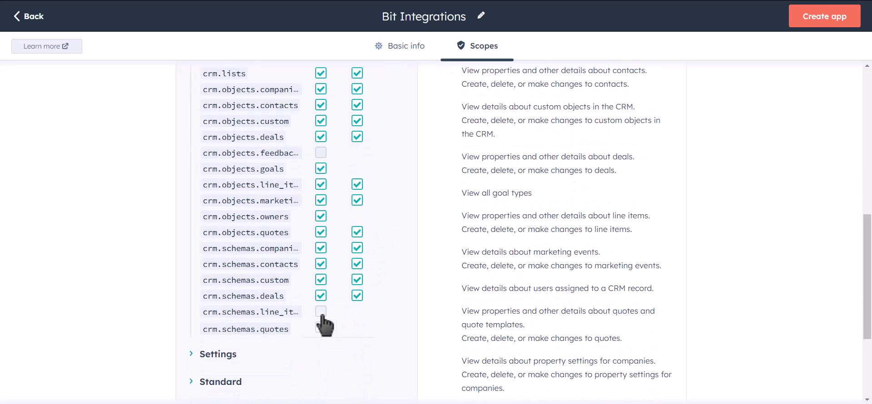
{"action": "left_click", "coordinate": [320, 311]}
{"action": "left_click", "coordinate": [320, 327]}
{"action": "scroll", "coordinate": [407, 246], "scroll_direction": "up", "scroll_amount": 6}
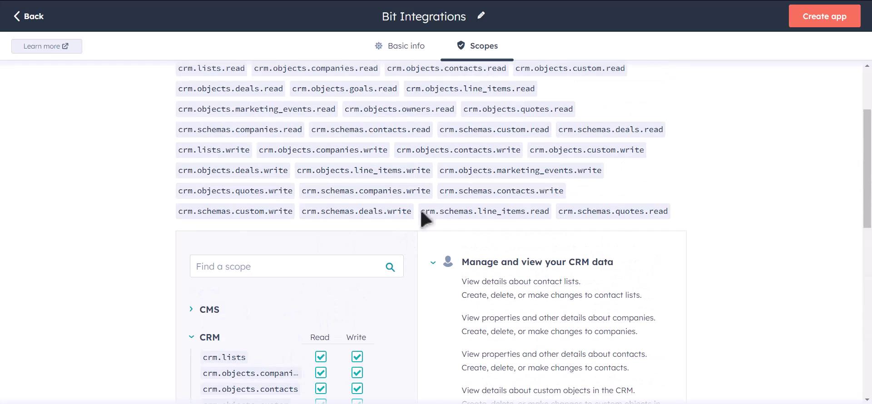
Confirm creating the Bit Integrations app, reveal its access token and copy it.
{"action": "left_click", "coordinate": [829, 35]}
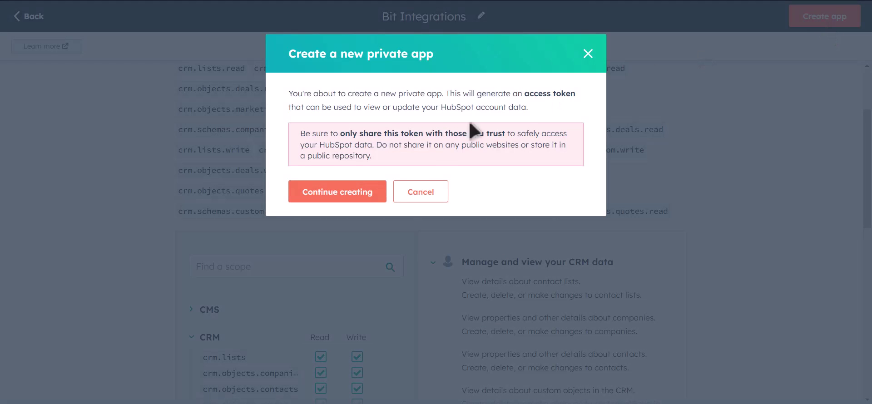
{"action": "left_click", "coordinate": [355, 202]}
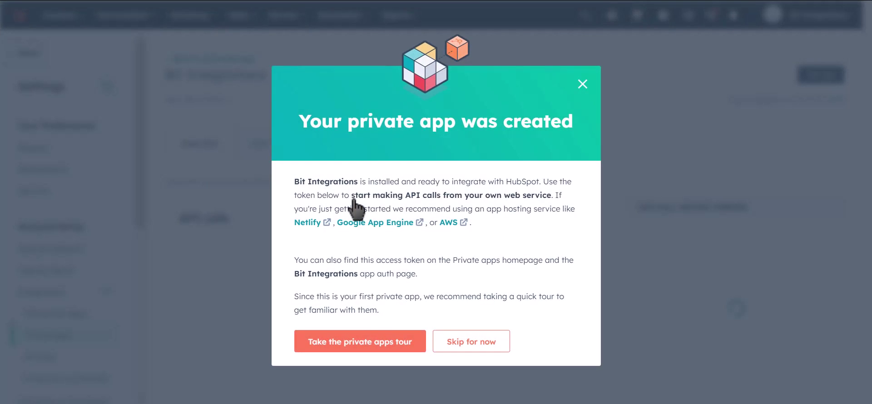
{"action": "left_click", "coordinate": [525, 258]}
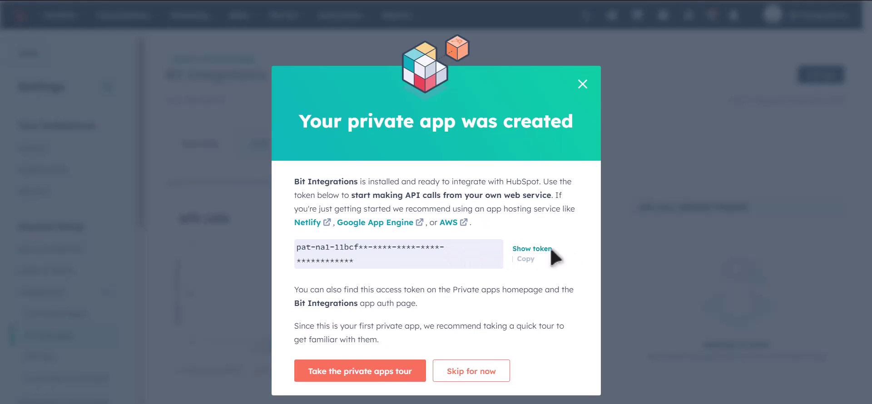
{"action": "left_click", "coordinate": [530, 249]}
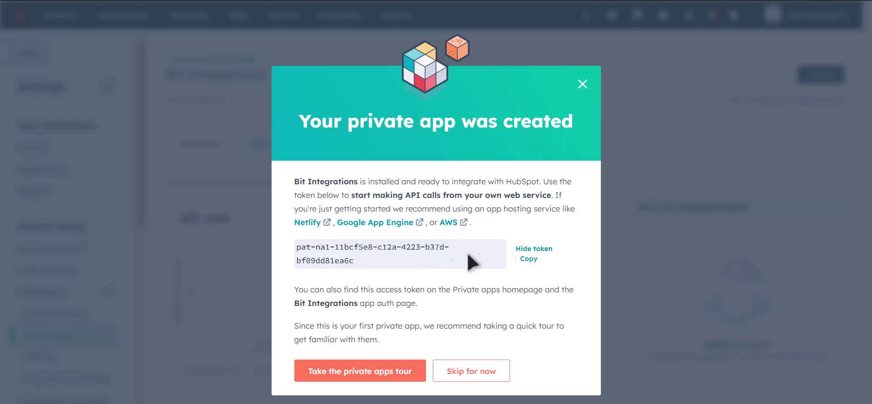
{"action": "left_click", "coordinate": [529, 260]}
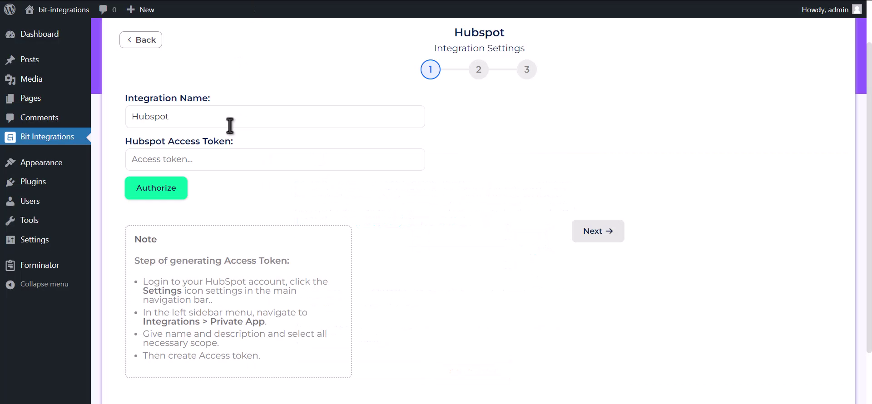
Paste the token into the Hubspot Access Token field and authorize the connection.
{"action": "left_click", "coordinate": [237, 161]}
{"action": "key", "text": "ctrl+v"}
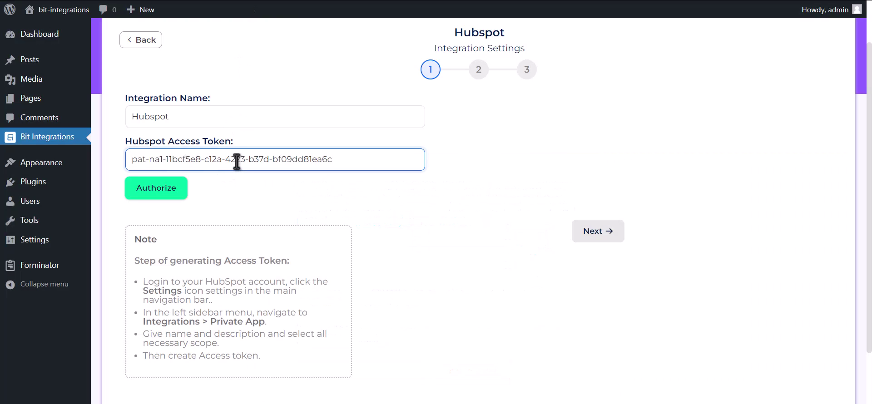
{"action": "left_click", "coordinate": [171, 193]}
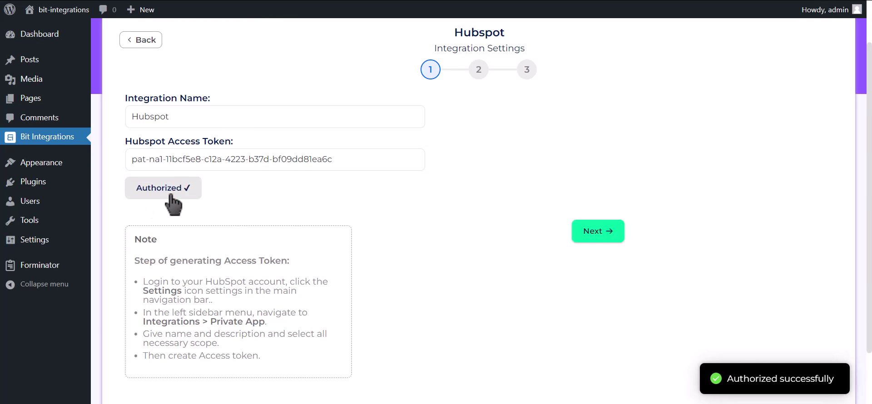
{"action": "left_click_drag", "start_coordinate": [724, 378], "coordinate": [843, 385]}
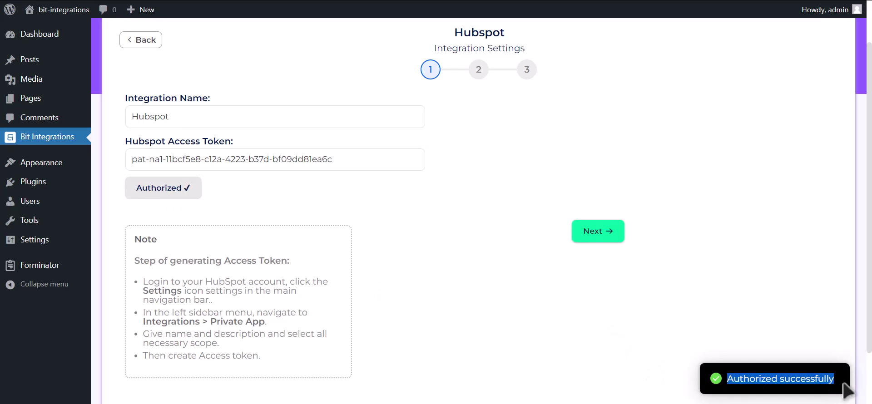
Set the HubSpot action to Create Contact and map Email Address-1 to Email.
{"action": "left_click", "coordinate": [608, 245]}
{"action": "scroll", "coordinate": [604, 252], "scroll_direction": "up", "scroll_amount": 1}
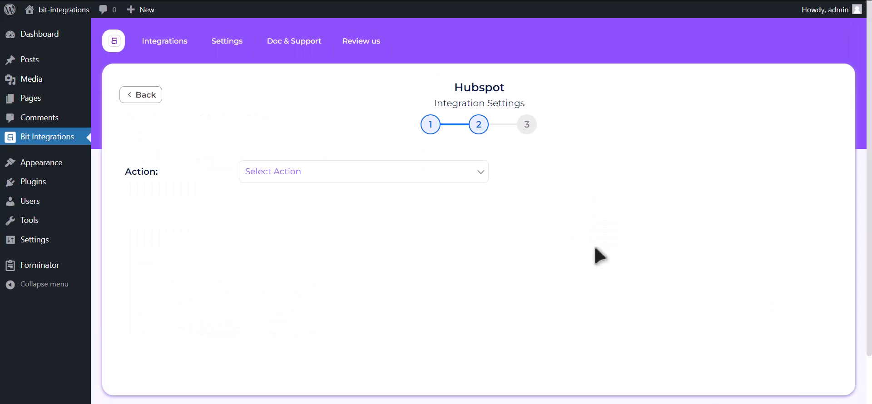
{"action": "left_click", "coordinate": [436, 175]}
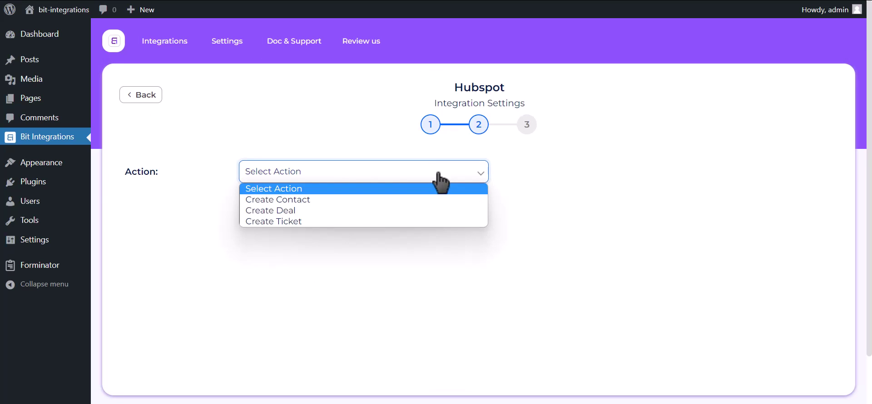
{"action": "left_click", "coordinate": [410, 199]}
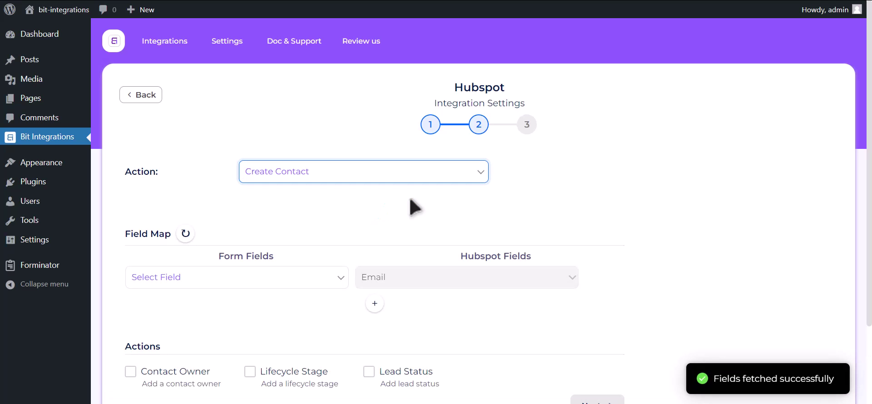
{"action": "left_click", "coordinate": [186, 278]}
{"action": "left_click", "coordinate": [186, 327]}
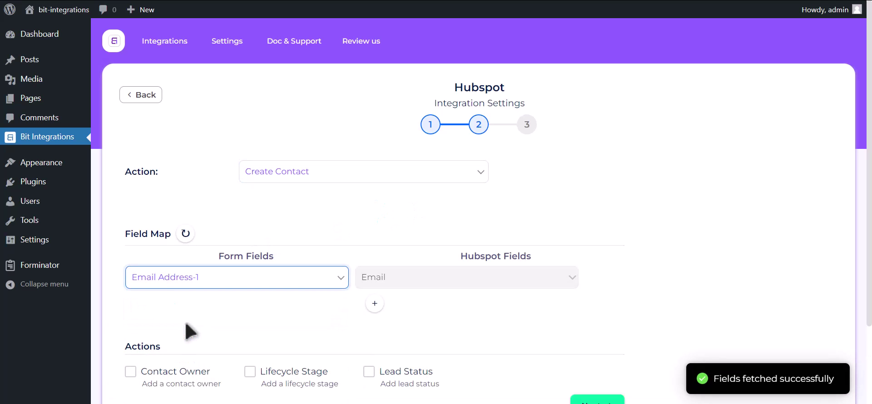
Add mapping rows pairing Name-1 with First Name and Phone Number-1 with Phone Number.
{"action": "left_click", "coordinate": [375, 303]}
{"action": "left_click", "coordinate": [229, 305]}
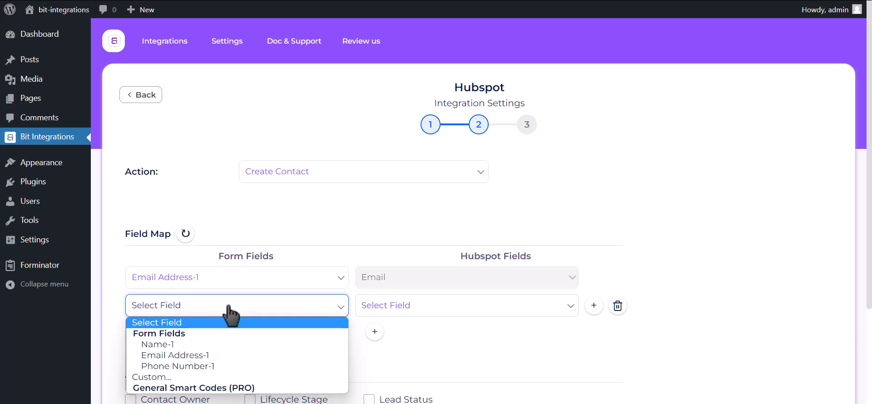
{"action": "left_click", "coordinate": [212, 344]}
{"action": "left_click", "coordinate": [456, 307]}
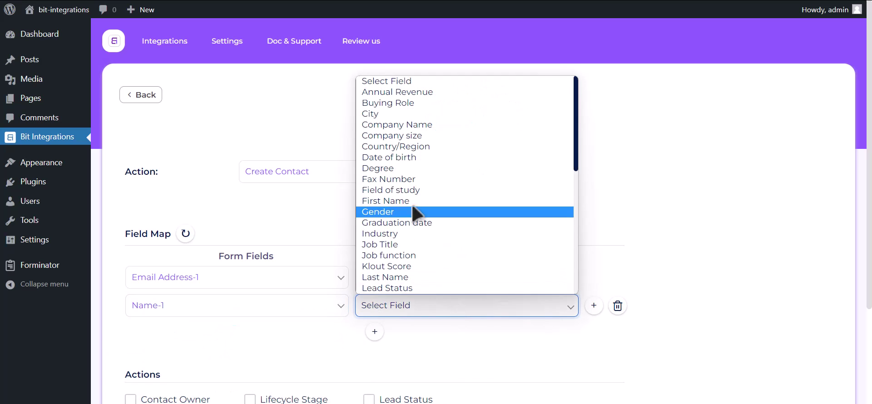
{"action": "left_click", "coordinate": [405, 201]}
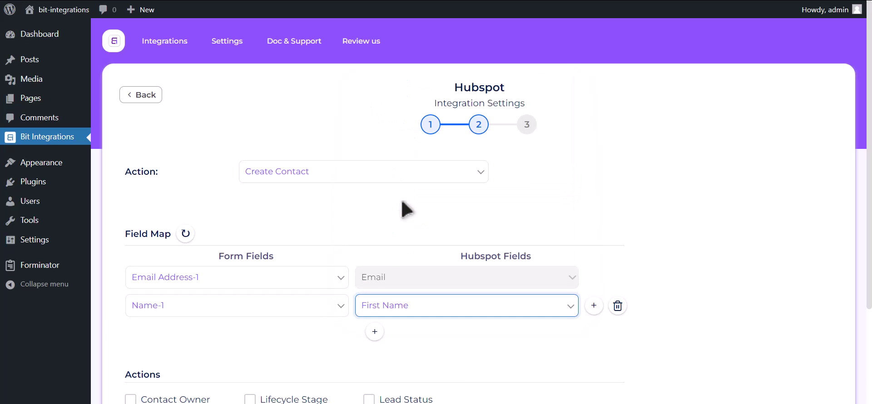
{"action": "left_click", "coordinate": [375, 332]}
{"action": "left_click", "coordinate": [228, 341]}
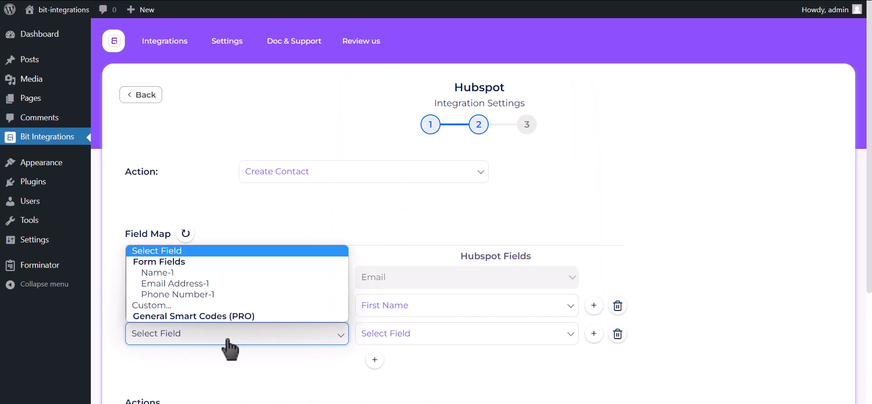
{"action": "left_click", "coordinate": [220, 295]}
{"action": "left_click", "coordinate": [419, 344]}
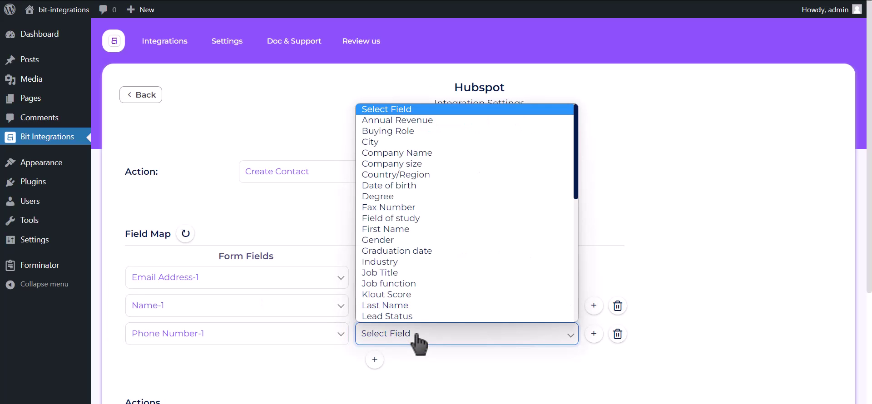
{"action": "key", "text": "p"}
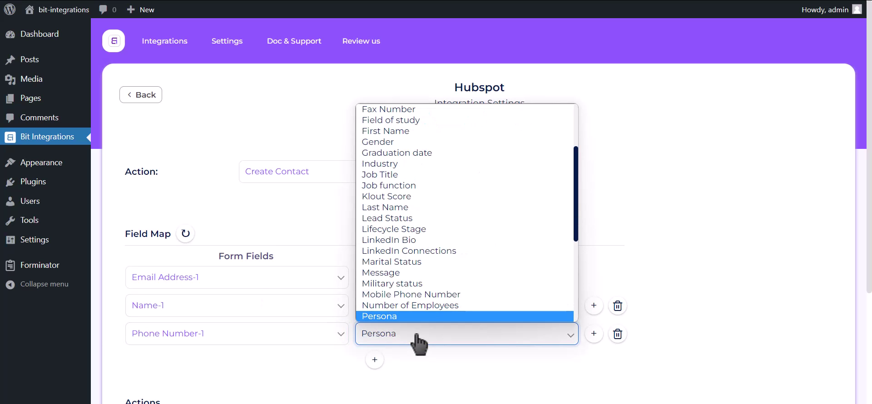
{"action": "key", "text": "h"}
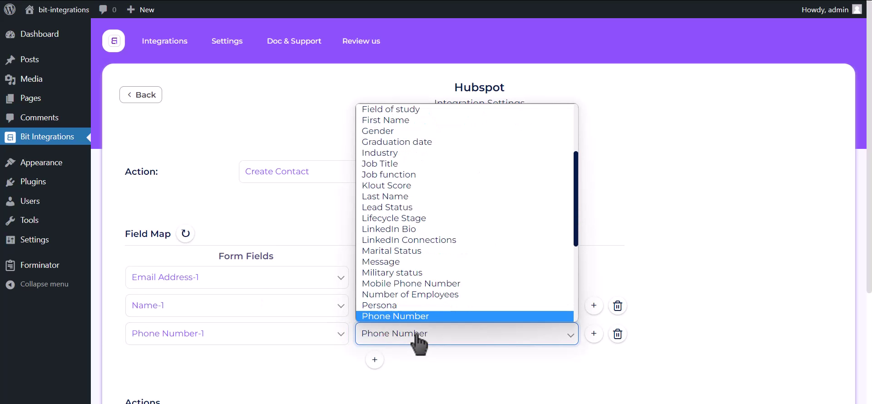
{"action": "left_click", "coordinate": [415, 317]}
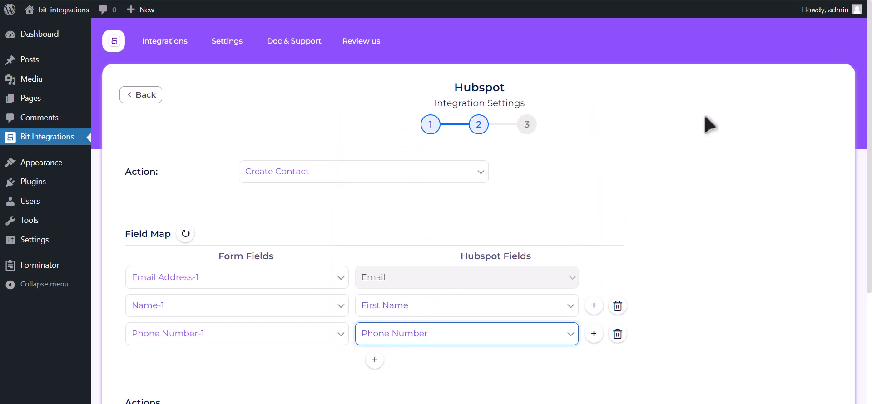
Advance to step 3 and save the integration with Finish & Save.
{"action": "scroll", "coordinate": [676, 152], "scroll_direction": "down", "scroll_amount": 3}
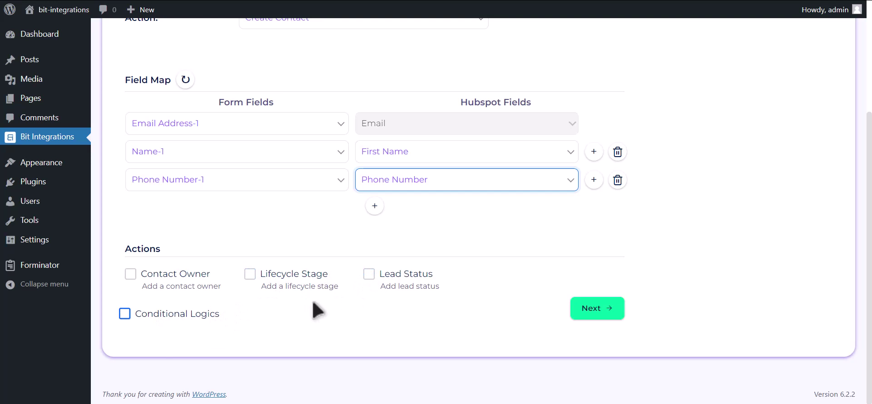
{"action": "left_click", "coordinate": [603, 316]}
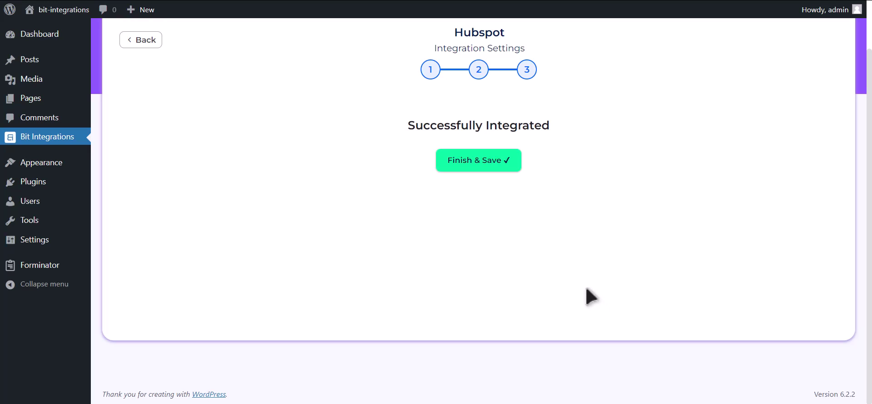
{"action": "left_click", "coordinate": [488, 165]}
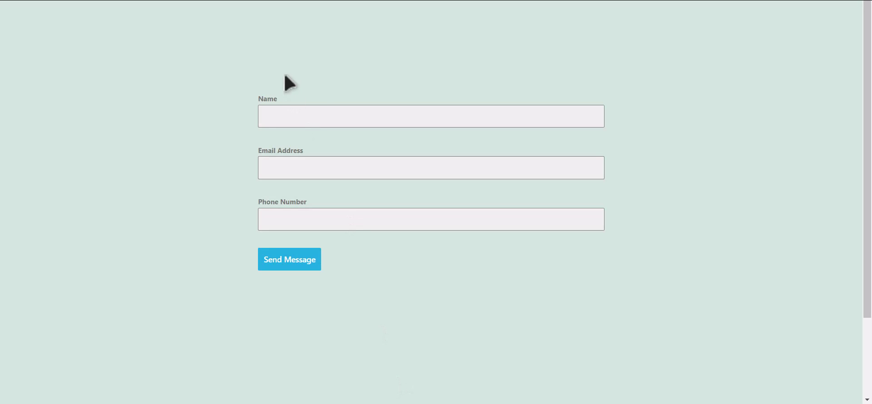
{"action": "left_click", "coordinate": [290, 116]}
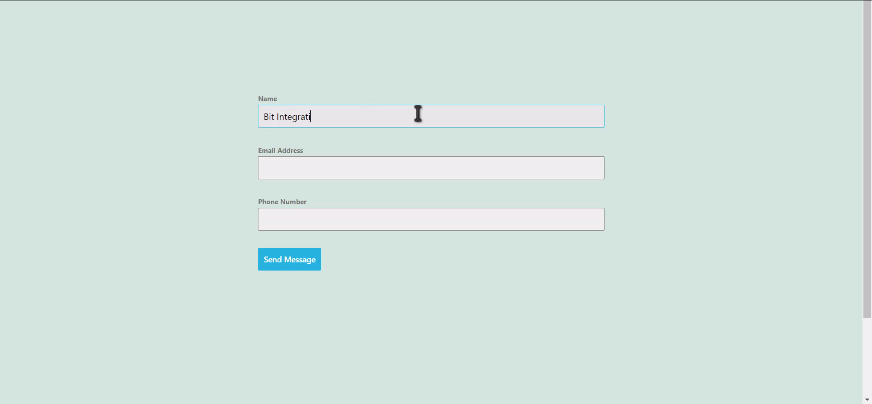
Fill in the contact form's name, e-mail and phone fields and send the test message.
{"action": "left_click", "coordinate": [373, 170]}
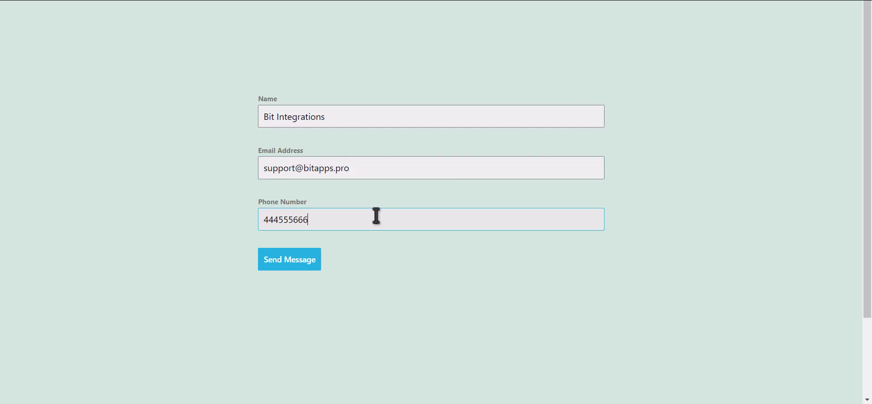
{"action": "left_click", "coordinate": [288, 260]}
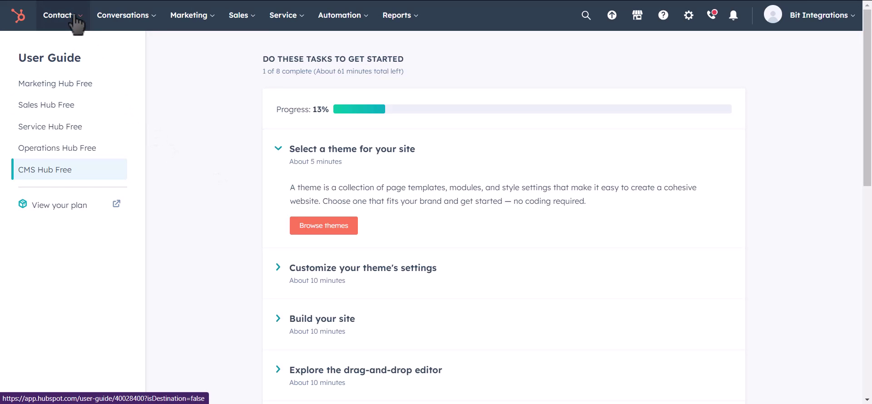
Go to HubSpot's Contacts list and preview the test contact created from the Forminator submission.
{"action": "left_click", "coordinate": [59, 15]}
{"action": "left_click", "coordinate": [68, 52]}
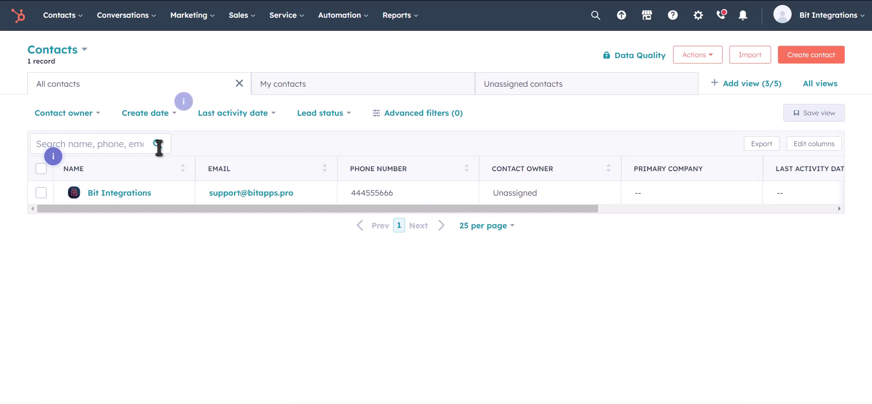
{"action": "left_click", "coordinate": [167, 199]}
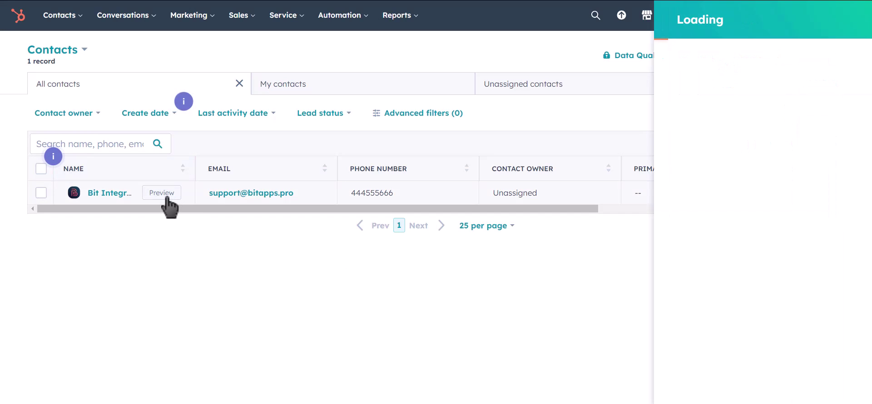